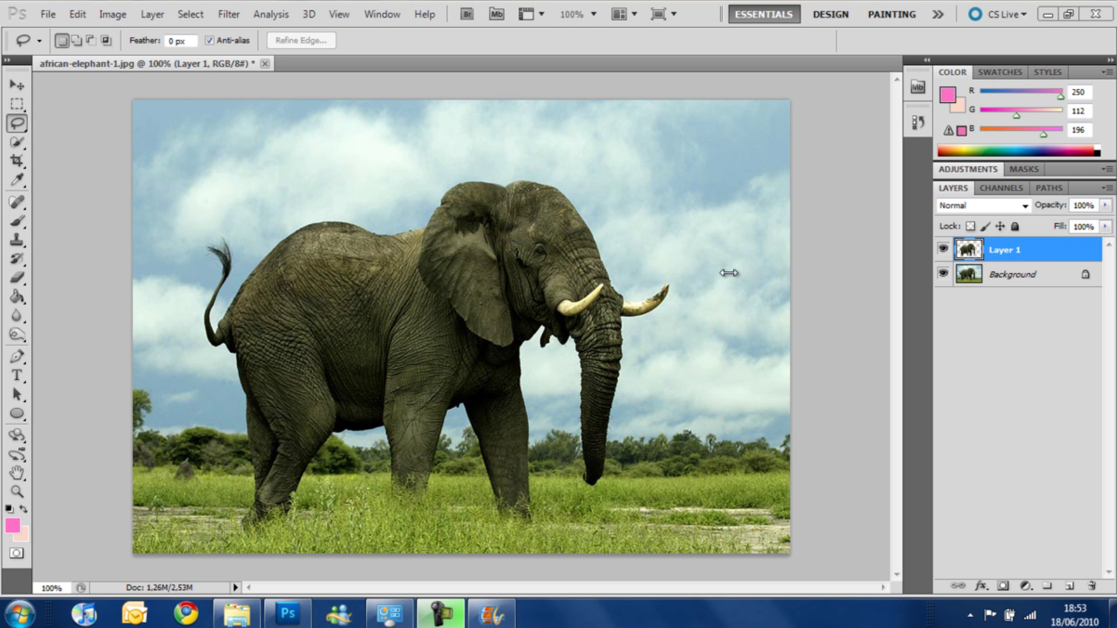
Hide and reshow the Background layer to check the elephant cut-out, then select the Background layer.
left_click(856, 260)
left_click(942, 273)
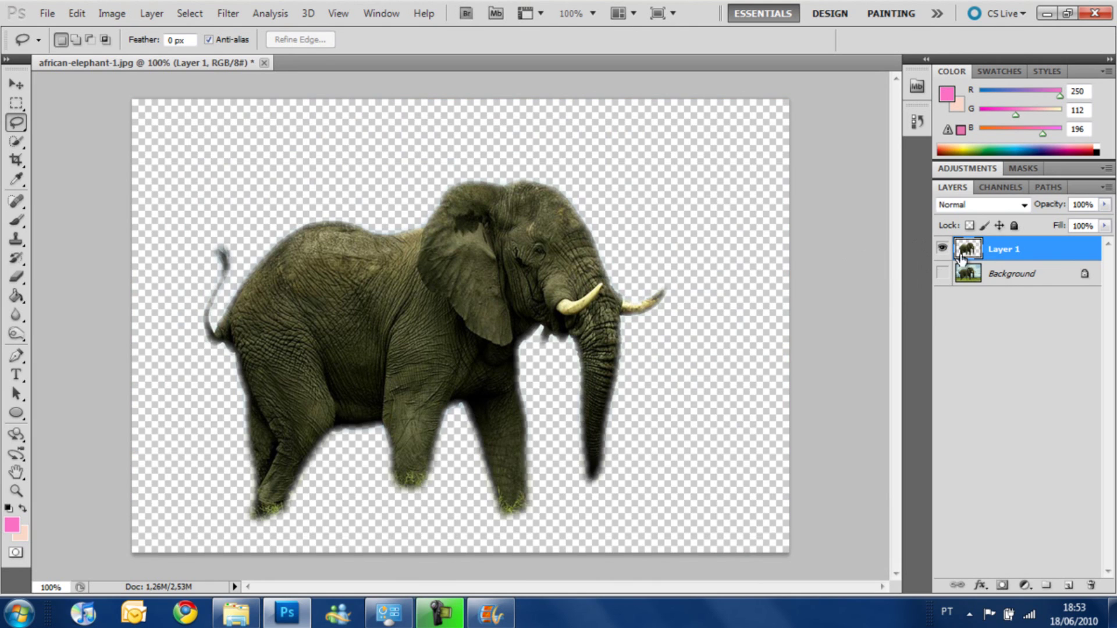
left_click(943, 273)
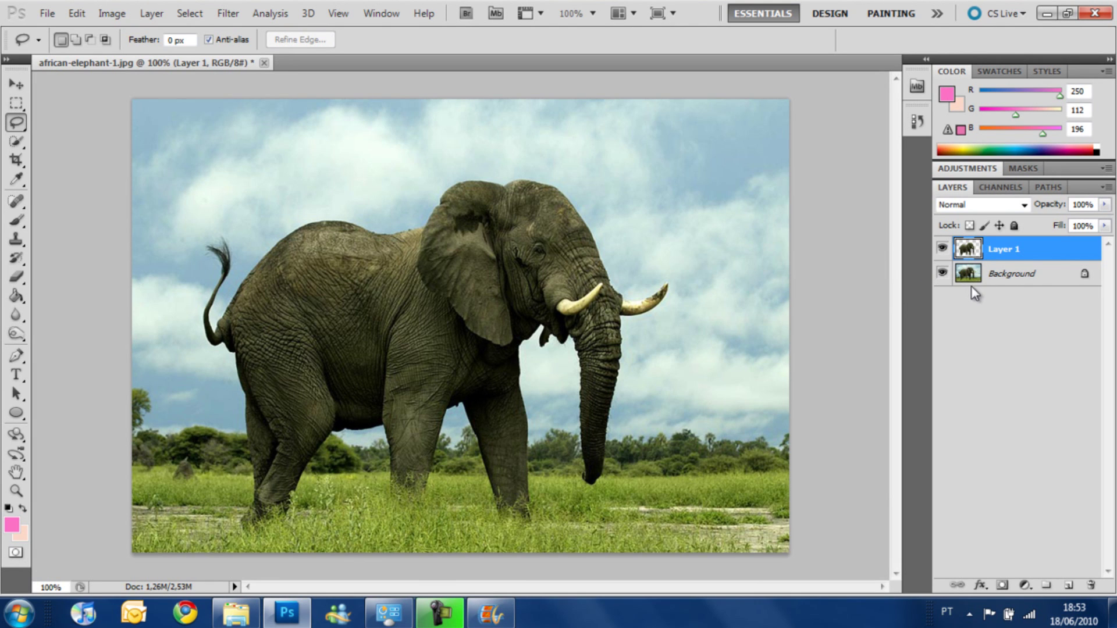
left_click(968, 284)
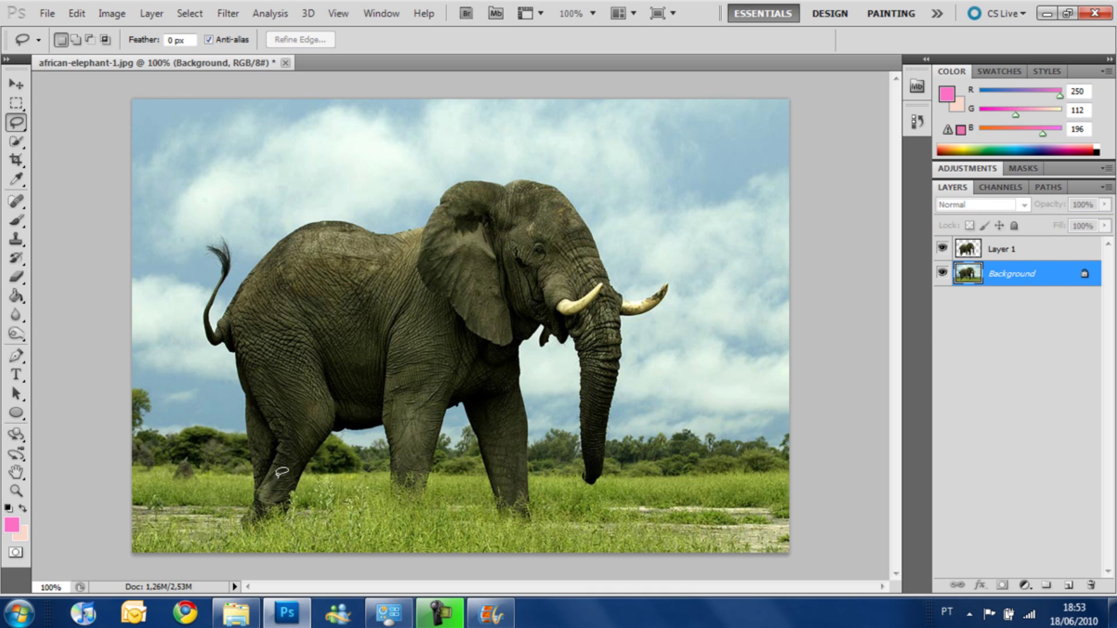
Lasso a loose outline around the Background elephant, including the grass by its legs.
mouse_move(222, 459)
left_mouse_down()
mouse_move(216, 370)
mouse_move(190, 356)
mouse_move(202, 264)
mouse_move(195, 215)
mouse_move(226, 204)
mouse_move(260, 229)
mouse_move(302, 211)
mouse_move(392, 208)
mouse_move(523, 163)
mouse_move(578, 178)
mouse_move(606, 206)
mouse_move(626, 274)
mouse_move(695, 296)
mouse_move(640, 389)
mouse_move(621, 467)
mouse_move(577, 509)
mouse_move(550, 387)
mouse_move(537, 428)
mouse_move(558, 510)
left_mouse_up()
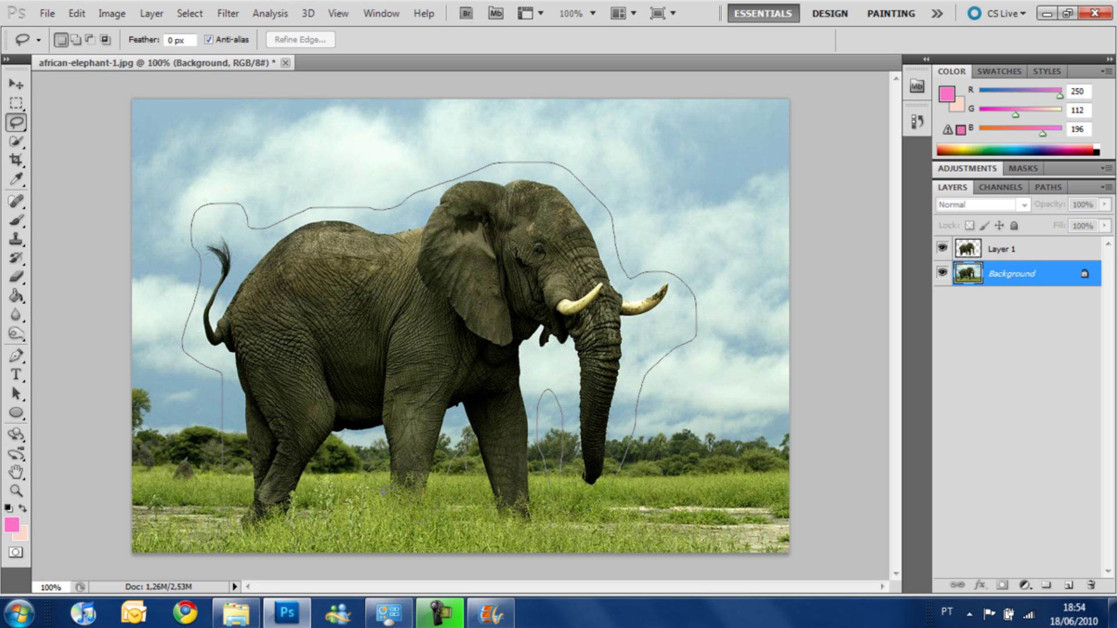
mouse_move(363, 446)
left_mouse_down()
mouse_move(332, 477)
mouse_move(302, 535)
left_mouse_up()
left_click_drag(224, 447, 223, 451)
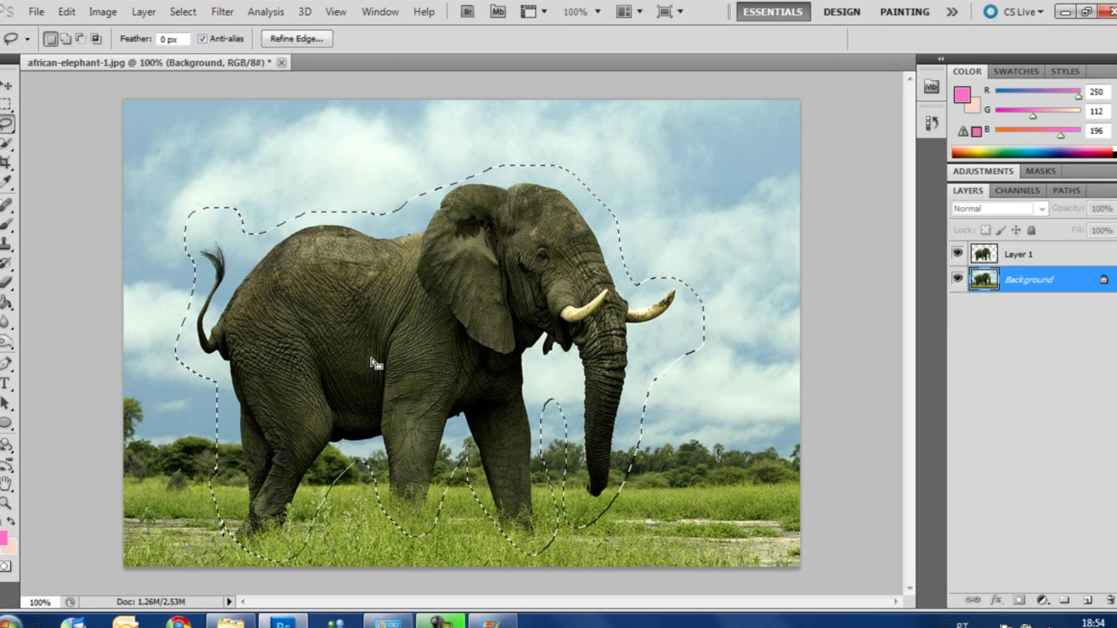
right_click(373, 352)
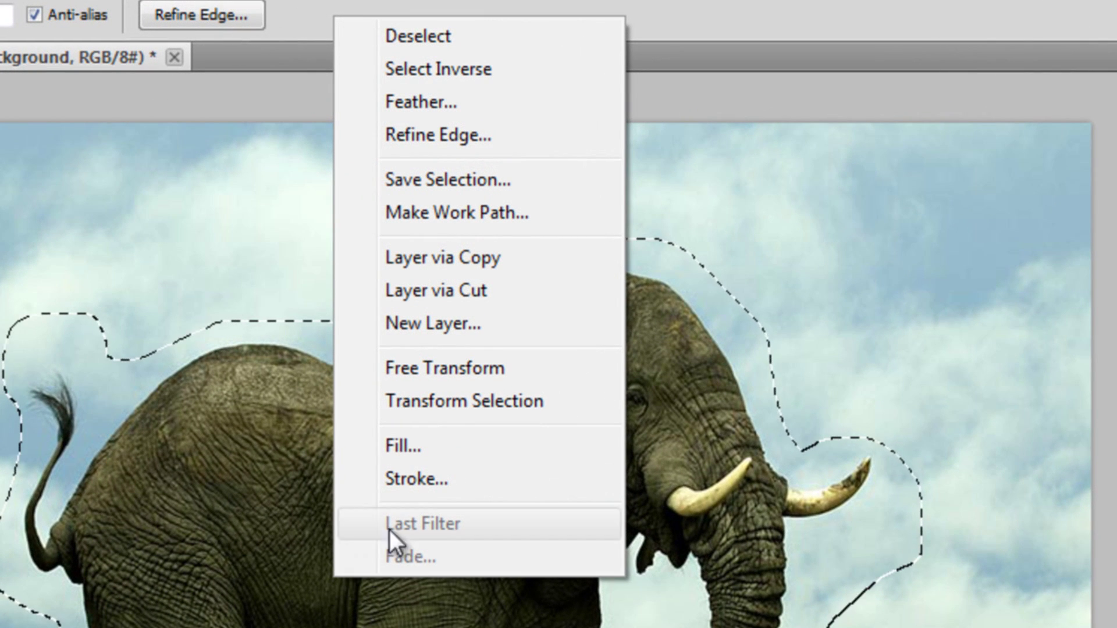
Fill the selection with Content-Aware fill and deselect.
left_click(431, 440)
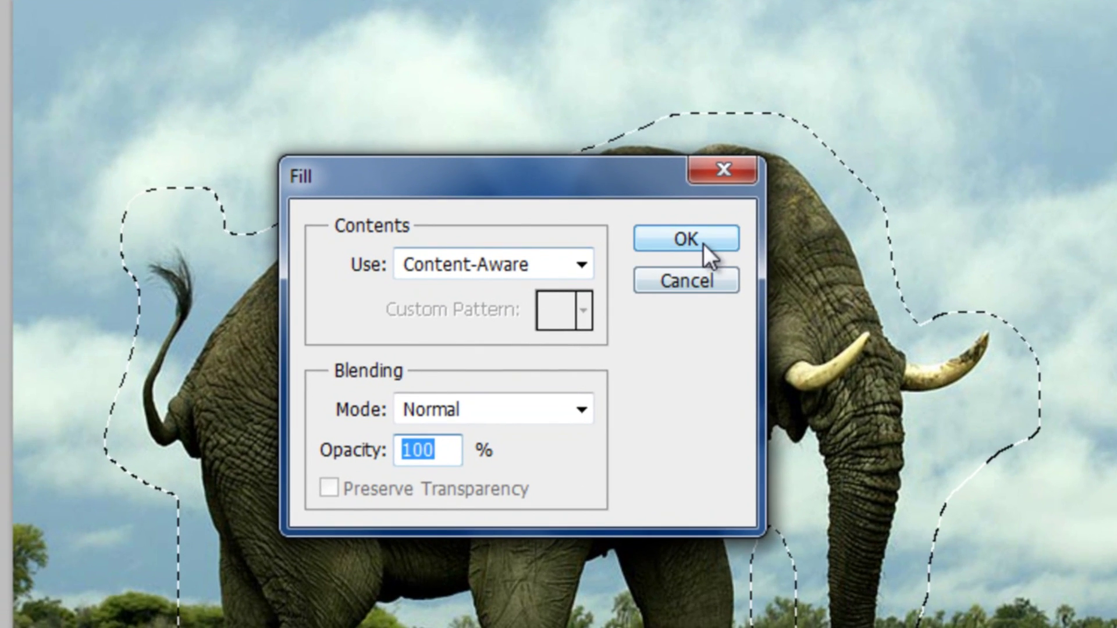
left_click(703, 243)
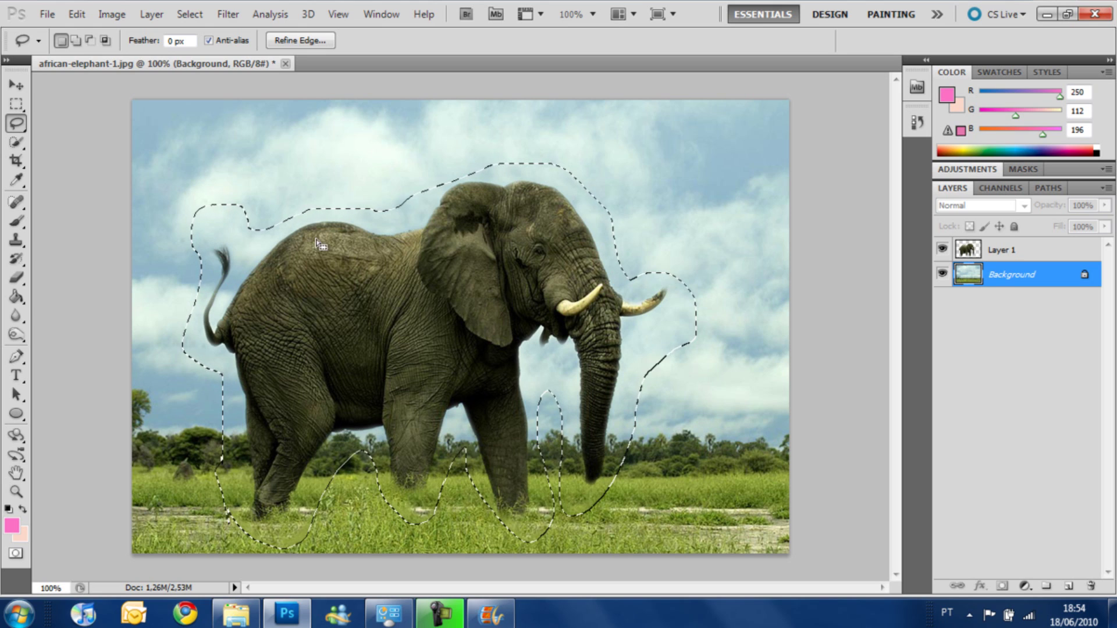
left_click(254, 120)
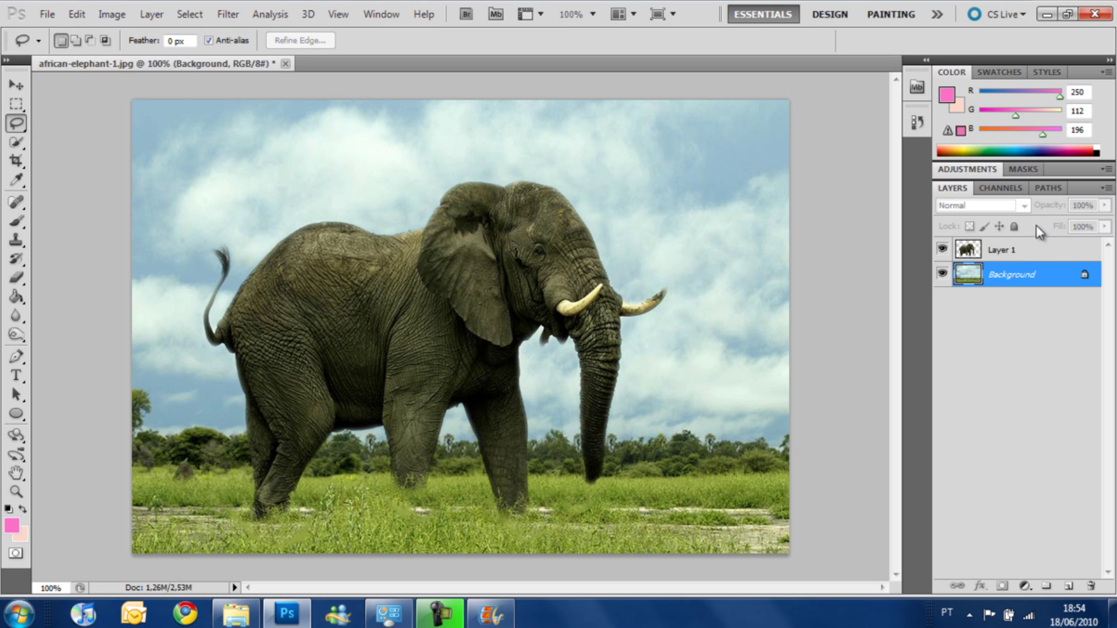
Toggle Layer 1 off and on to inspect the fill, then select Layer 1.
left_click(942, 252)
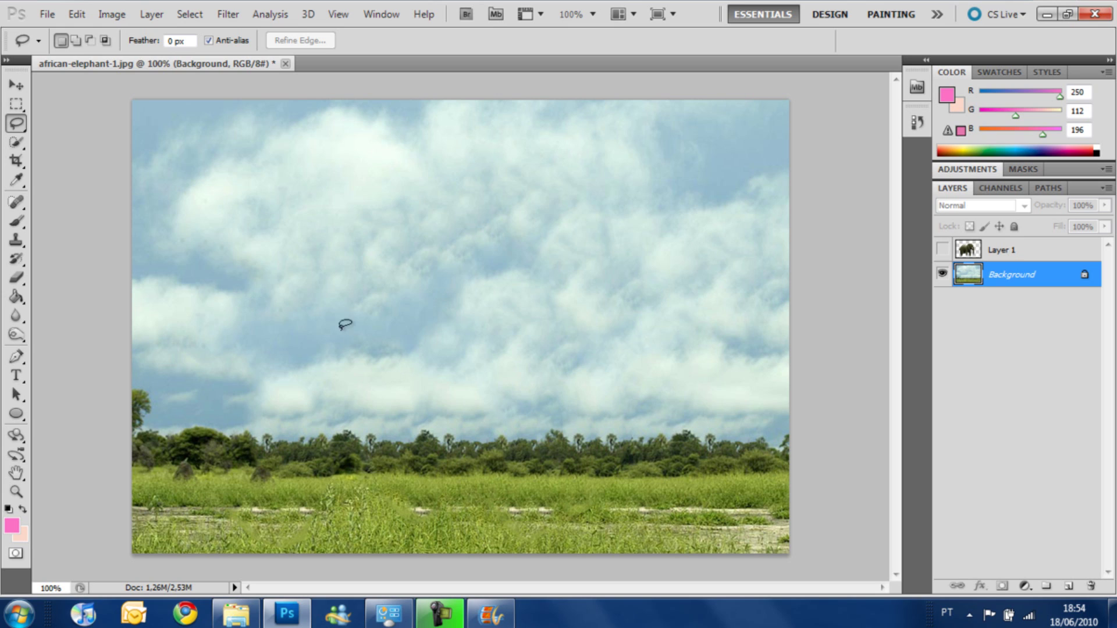
left_click(942, 251)
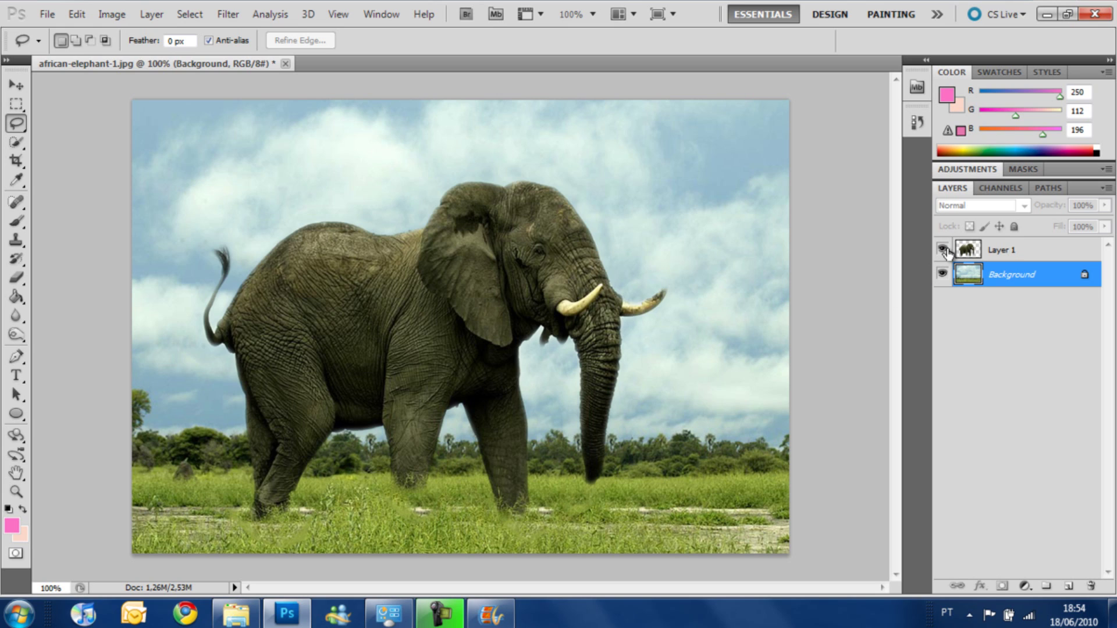
left_click(1013, 250)
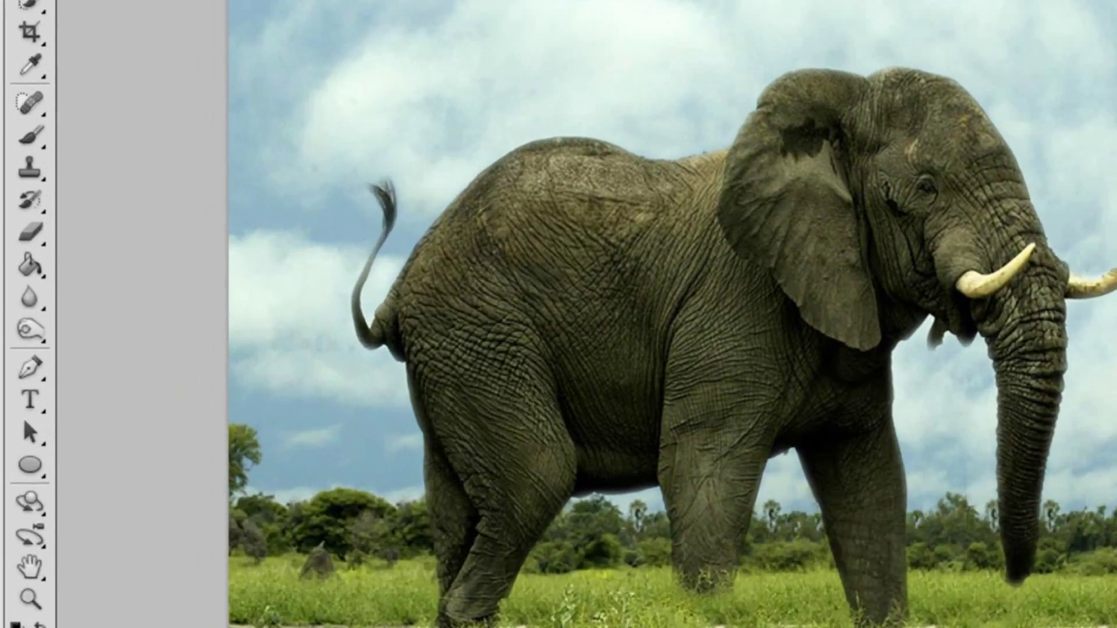
Start Puppet Warp on the elephant layer with Mode set to Normal.
left_click(77, 14)
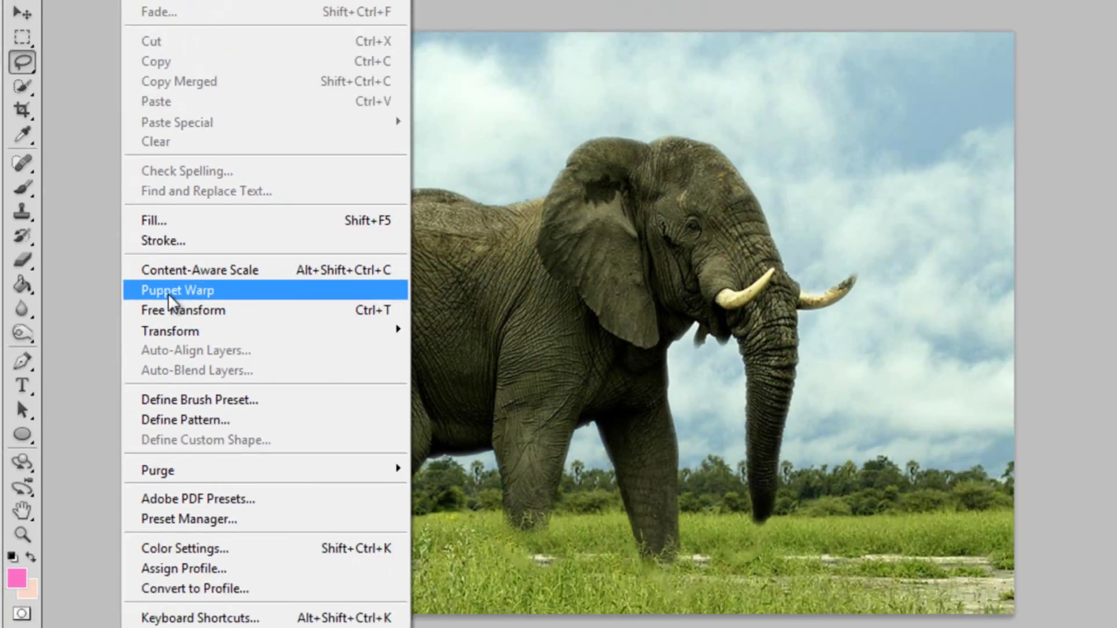
left_click(168, 292)
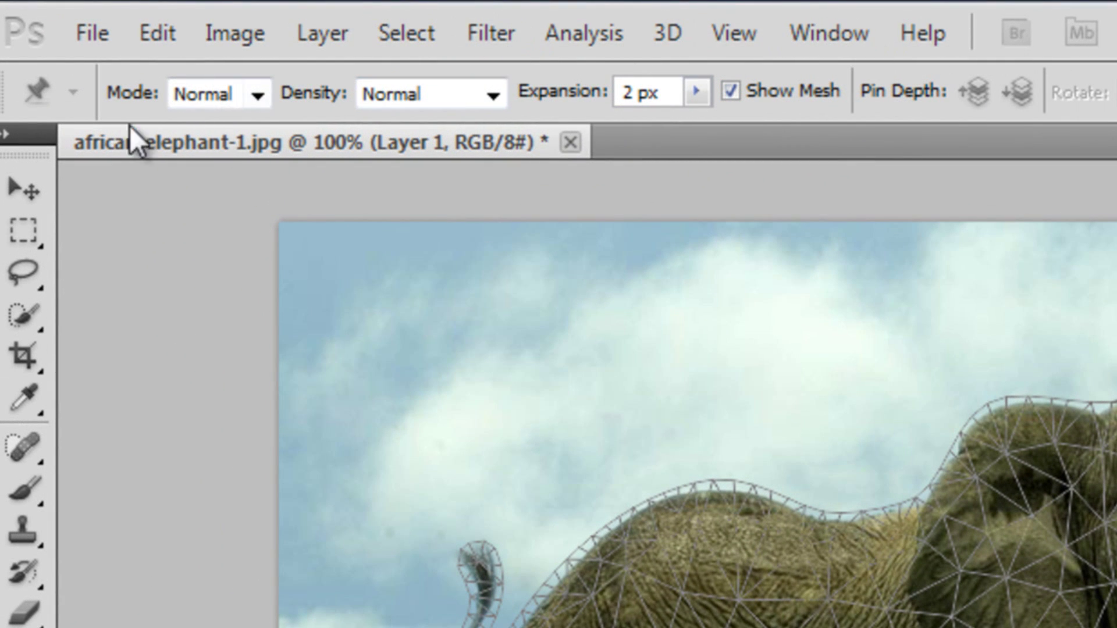
left_click(250, 96)
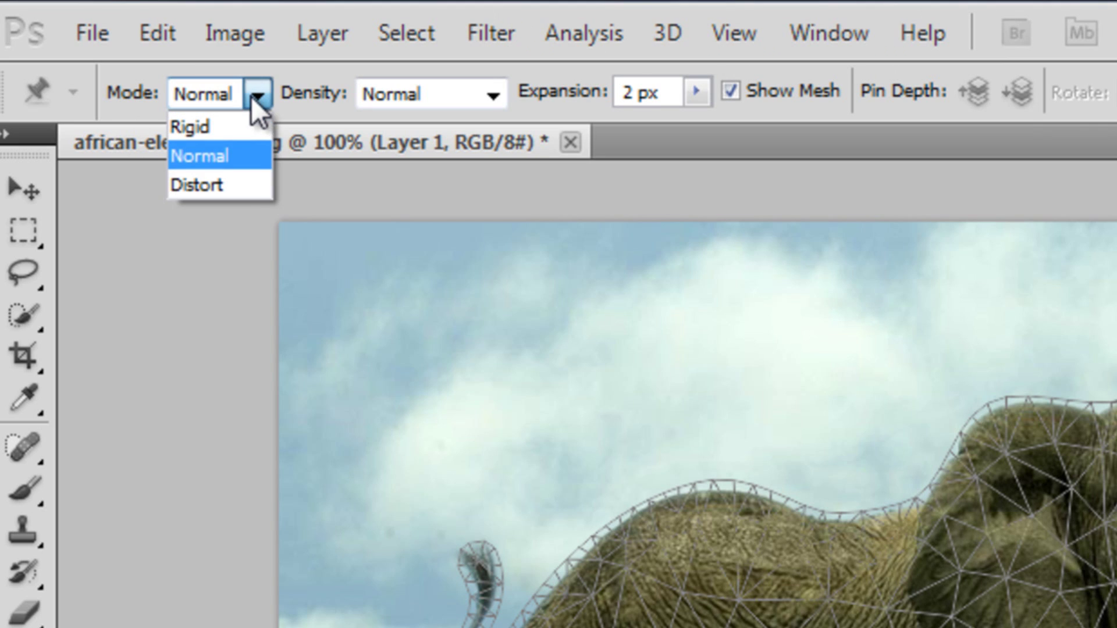
left_click(207, 159)
Try Fewer and More Points, return Density to Normal, and set Expansion to 1 px.
left_click(504, 96)
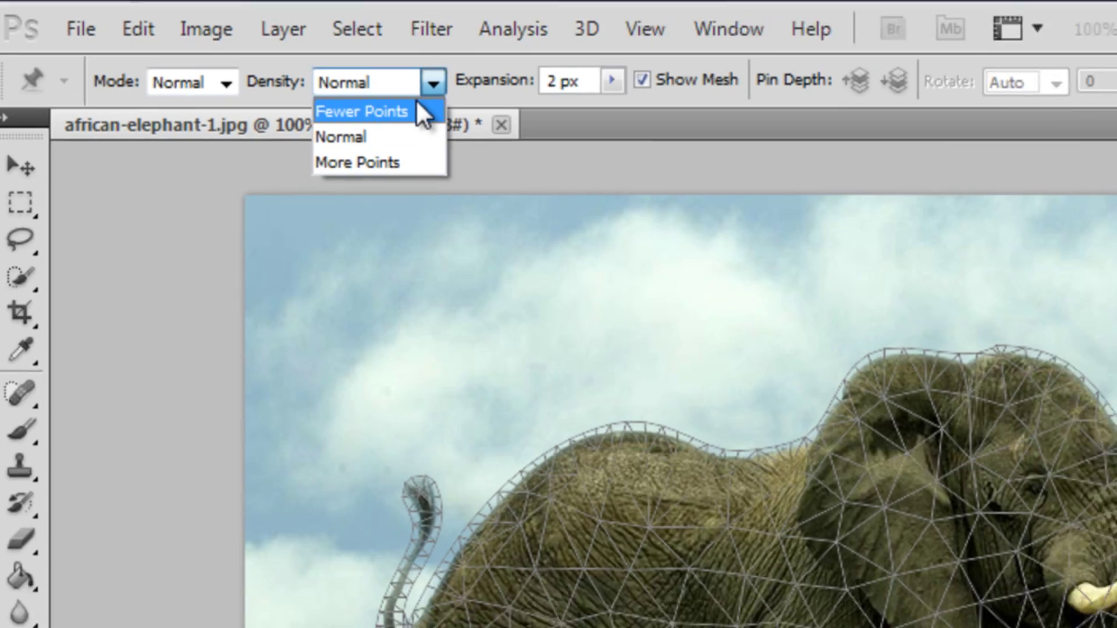
left_click(460, 127)
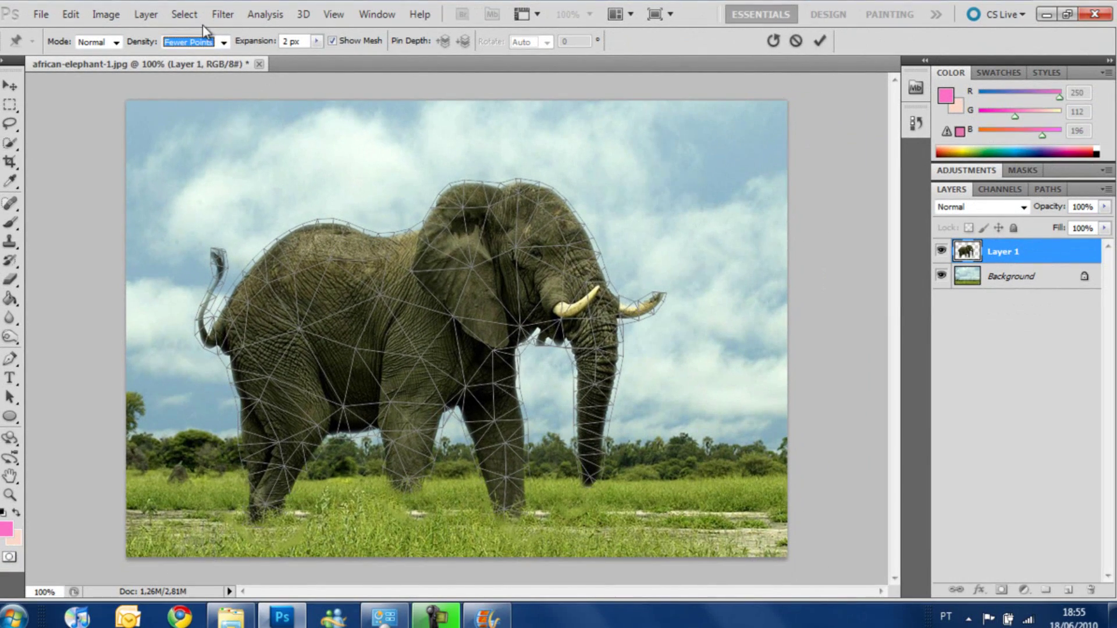
left_click(223, 42)
left_click(197, 79)
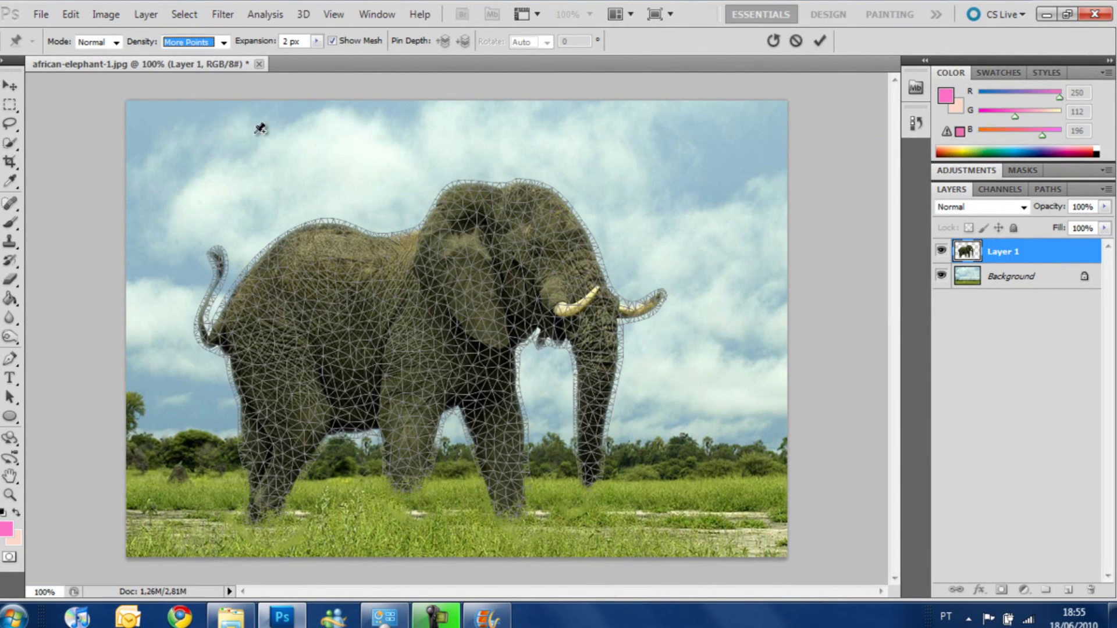
left_click(221, 43)
left_click(218, 65)
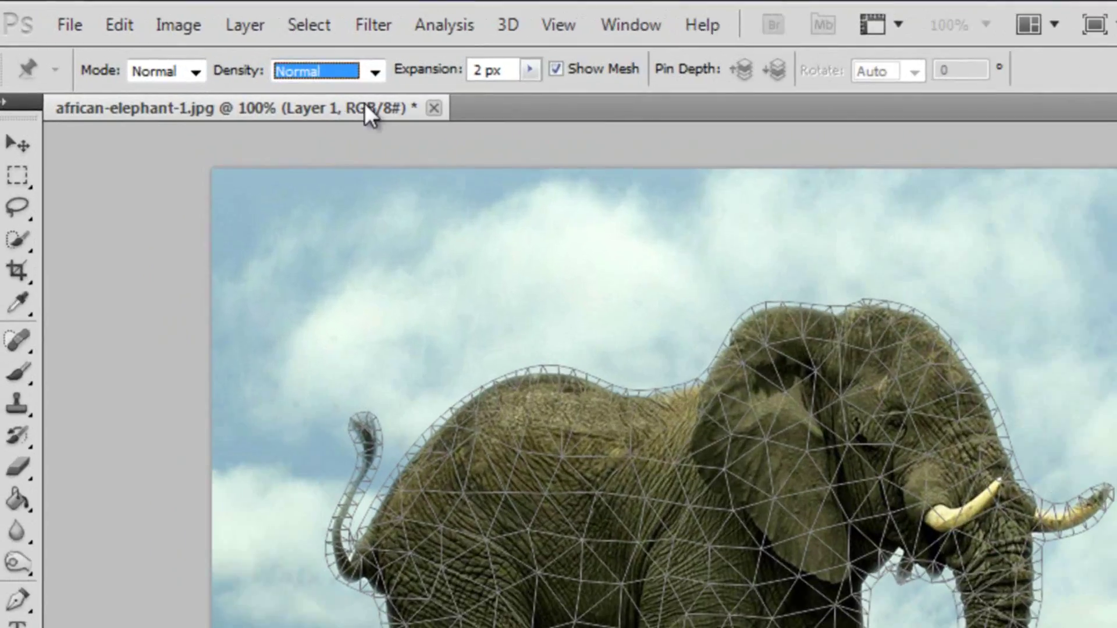
left_click(530, 70)
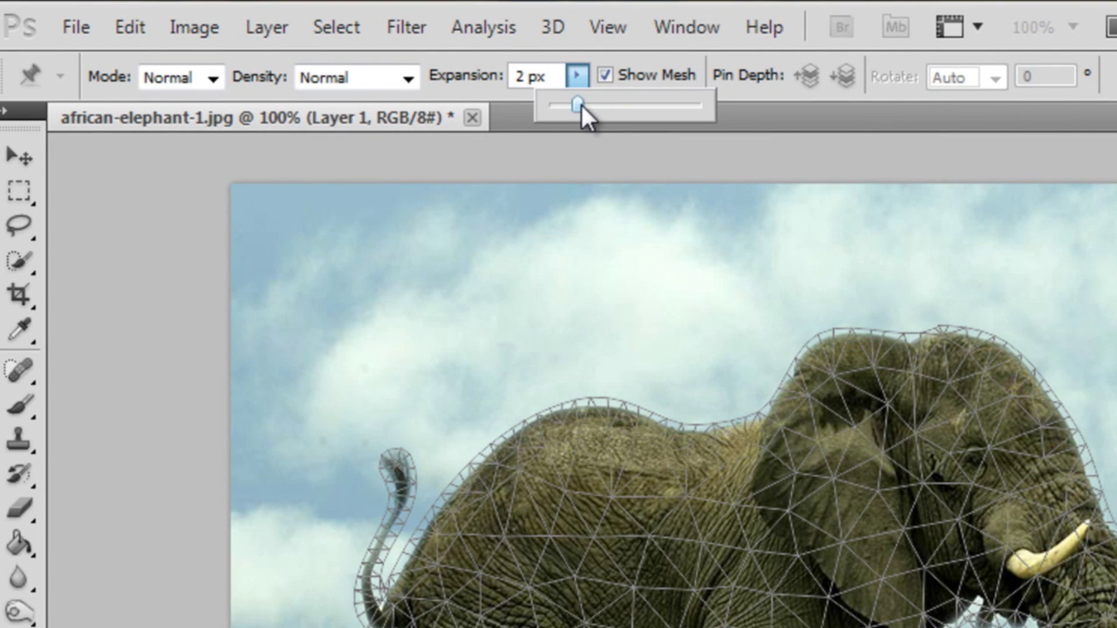
mouse_move(580, 103)
left_mouse_down()
mouse_move(604, 105)
mouse_move(576, 100)
left_mouse_up()
left_click(554, 194)
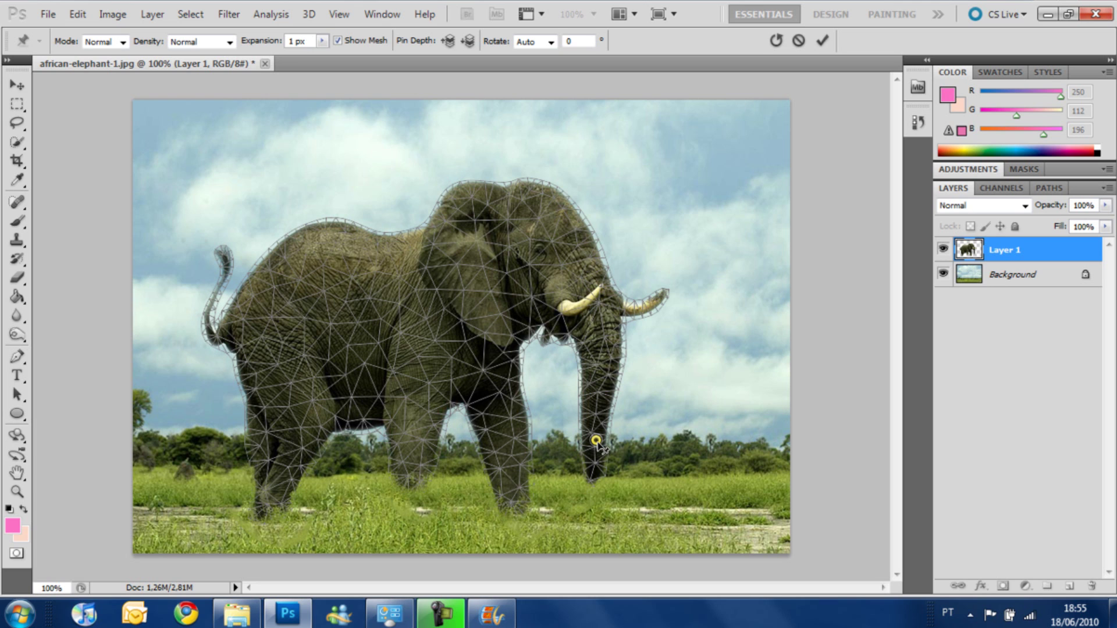
Pin the elephant's upper trunk, head, shoulder, mid-back, rear back and rump.
mouse_move(596, 441)
left_mouse_down()
mouse_move(614, 430)
mouse_move(623, 441)
mouse_move(575, 429)
mouse_move(598, 428)
mouse_move(613, 444)
mouse_move(593, 448)
mouse_move(609, 447)
left_mouse_up()
left_click(617, 364)
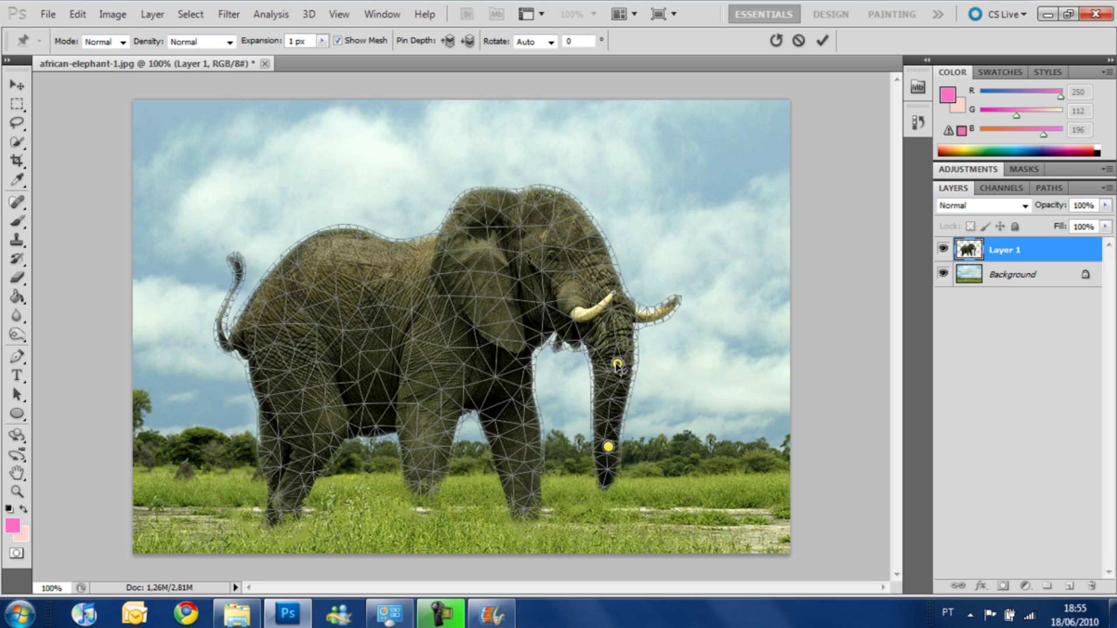
left_click(557, 217)
left_click(447, 247)
left_click(384, 261)
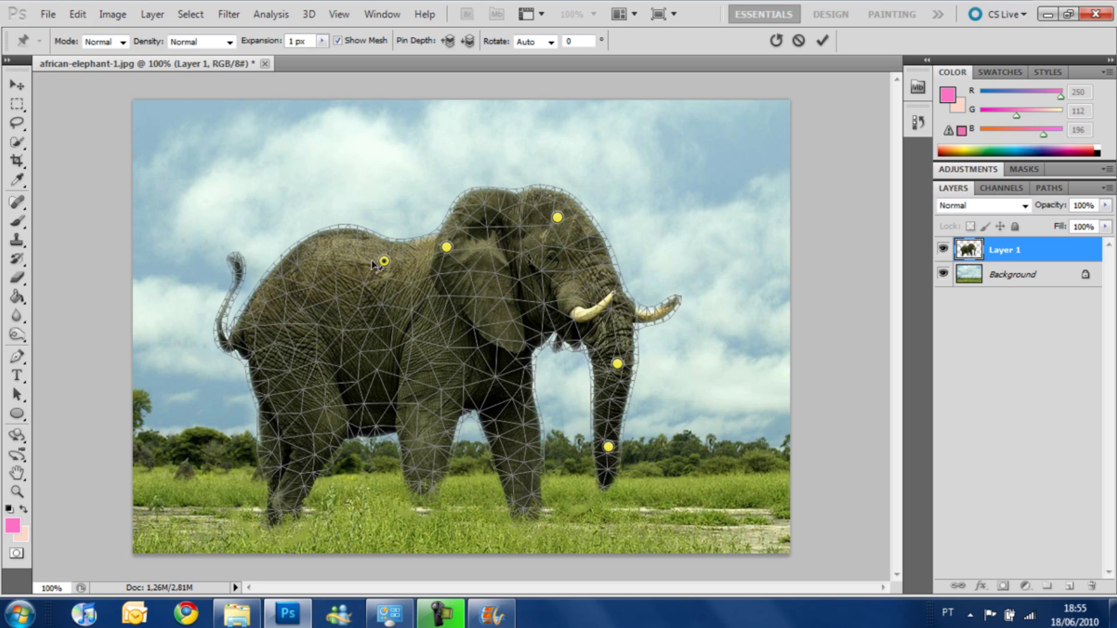
left_click(309, 261)
left_click(256, 323)
Drag the trunk-tip pin forward and up, then refine the mid-trunk and tip.
left_click_drag(608, 447, 654, 414)
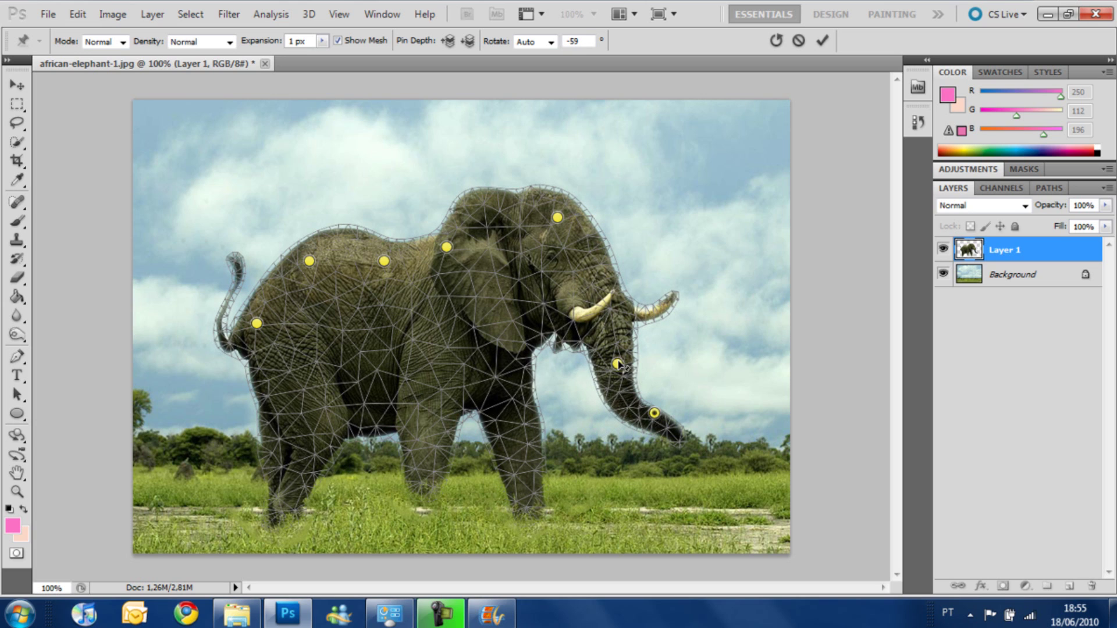
left_click_drag(619, 364, 623, 371)
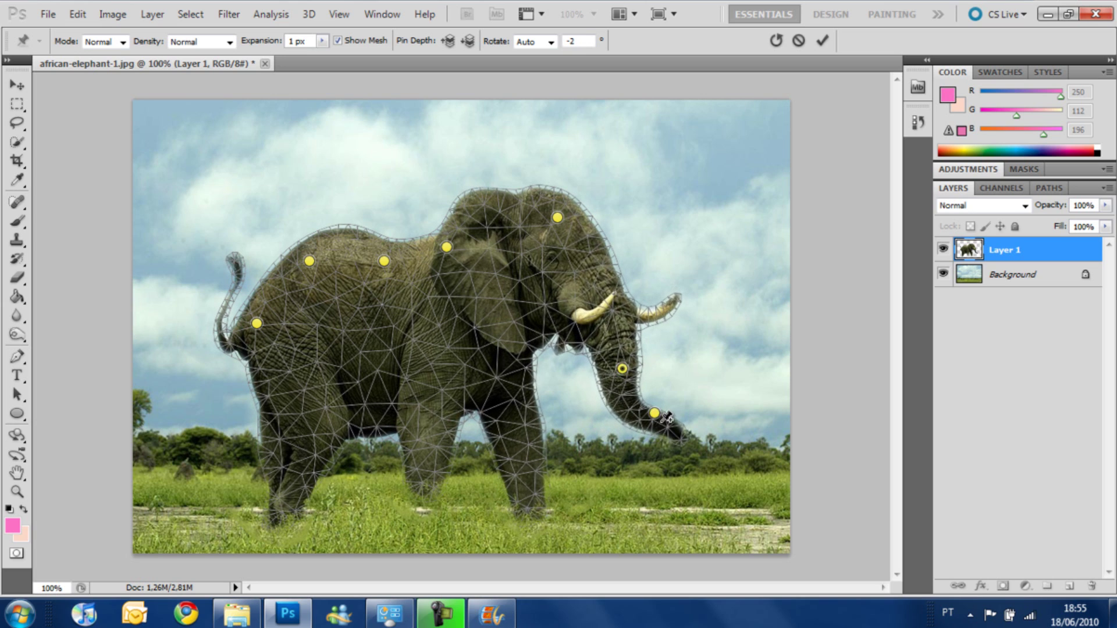
left_click_drag(654, 414, 633, 402)
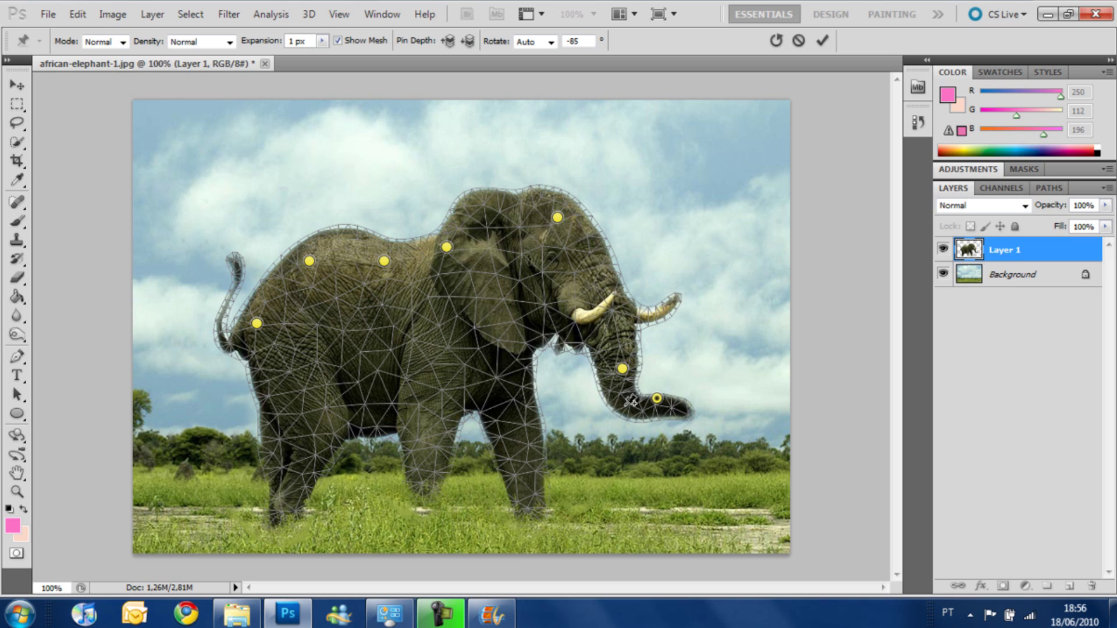
Apply the Puppet Warp to commit the curled trunk.
left_click(17, 123)
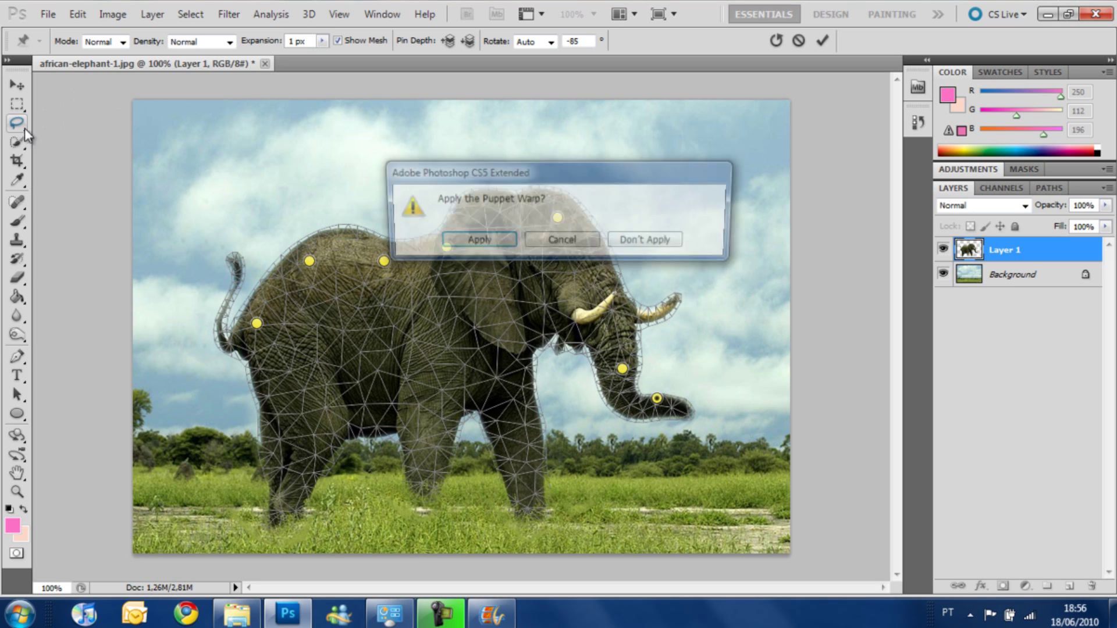
left_click(502, 243)
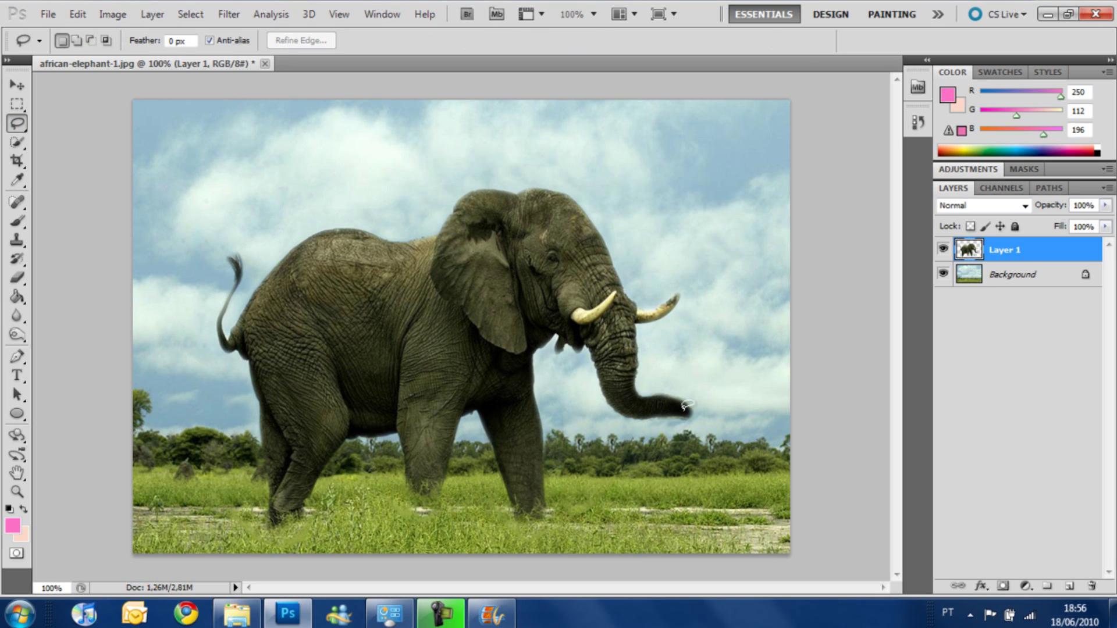